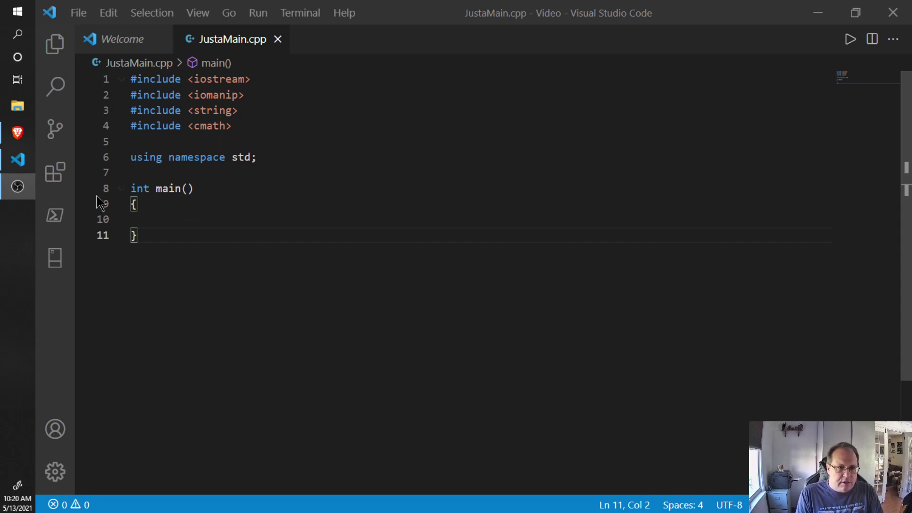
- Show the installed extensions list, including the C/C++ tools, beside JustaMain.cpp
left_click(55, 174)
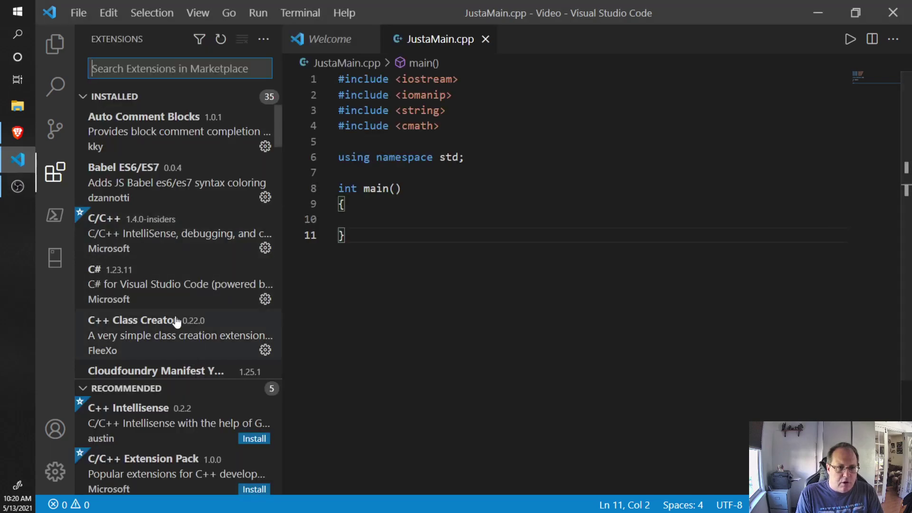
- View the C++ Class Creator extension details, then close the sidebar and details tab
left_click(147, 345)
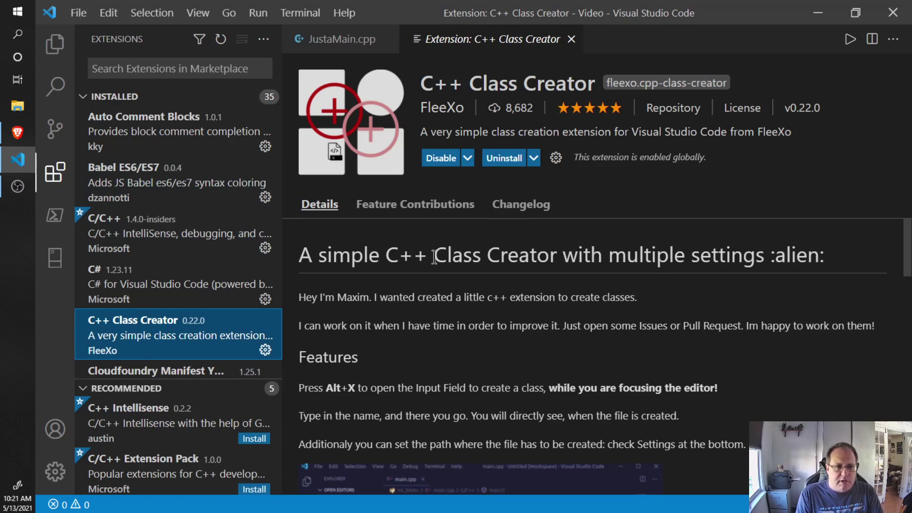
left_click(56, 175)
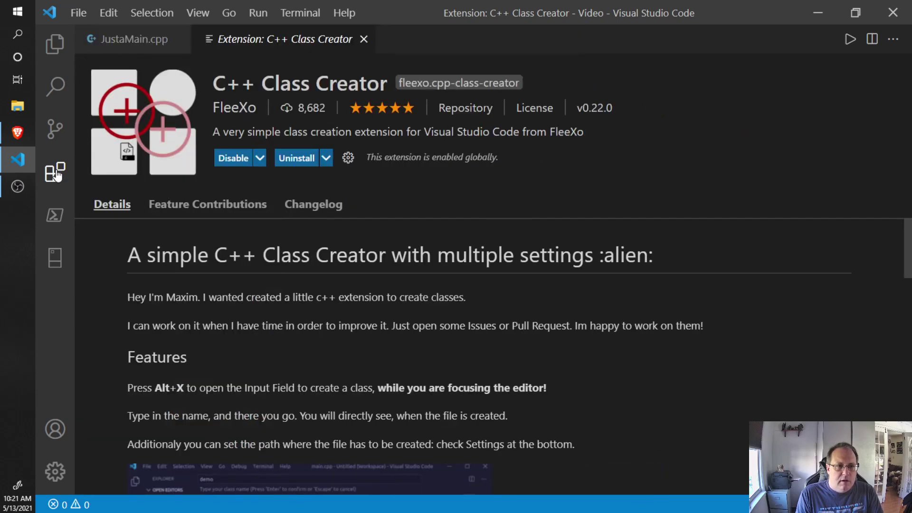
left_click(364, 40)
- Create a new class named DemoClass using the C++ Class Creator prompt
left_click(370, 203)
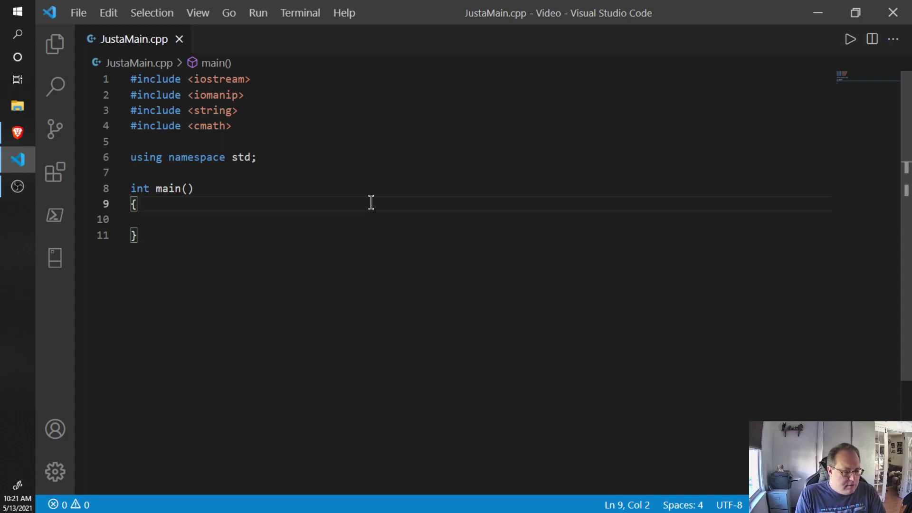
key("ctrl+shift+c")
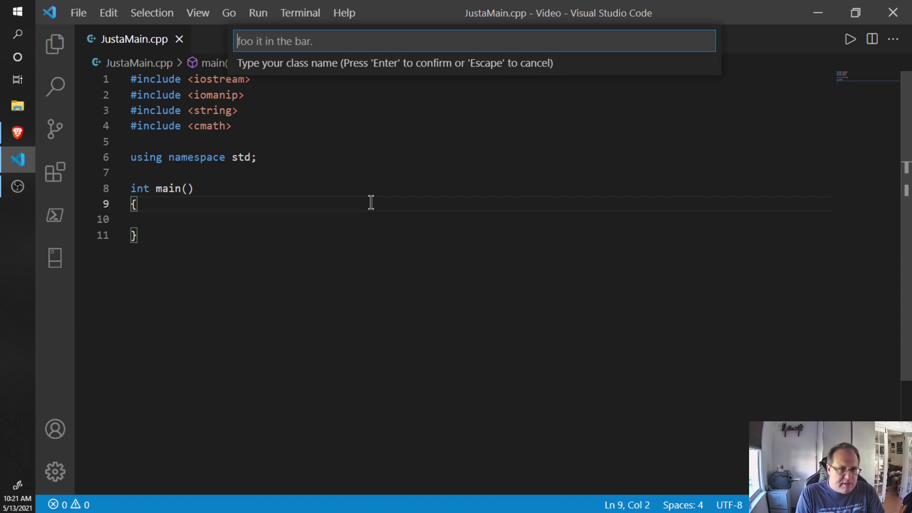
type("DemoClass")
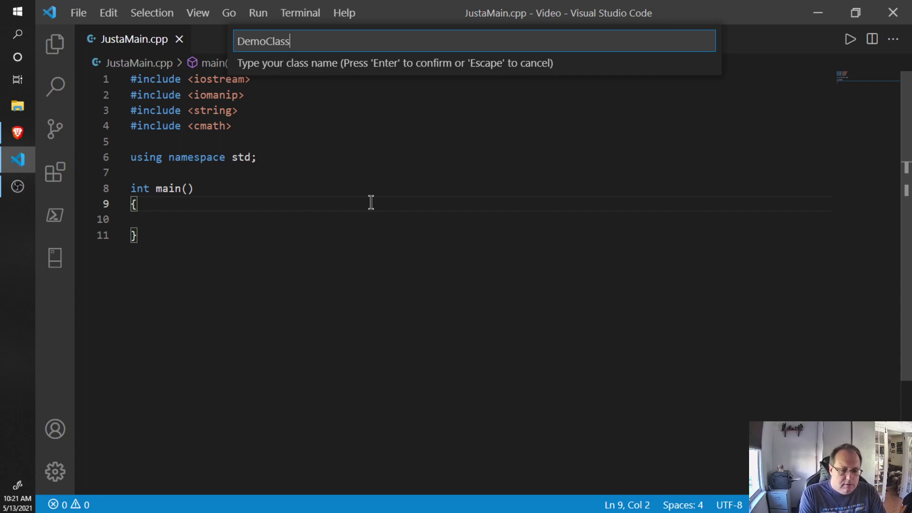
key("Return")
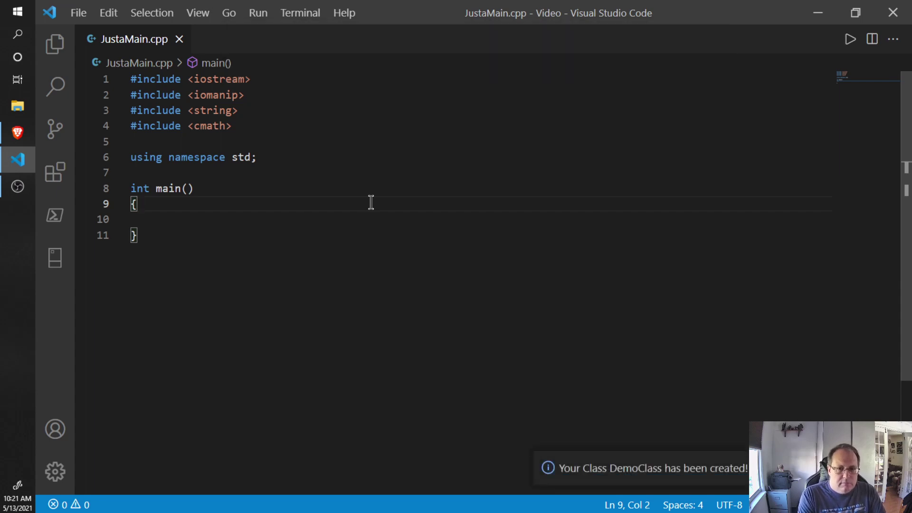
- Open the generated DemoClass.cpp and DemoClass.hpp files from the Explorer
left_click(56, 45)
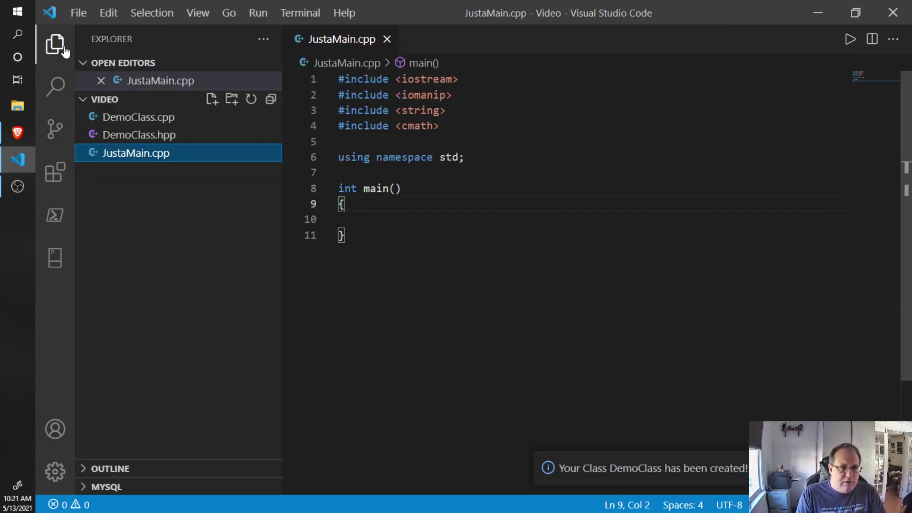
double_click(149, 126)
left_click(149, 152)
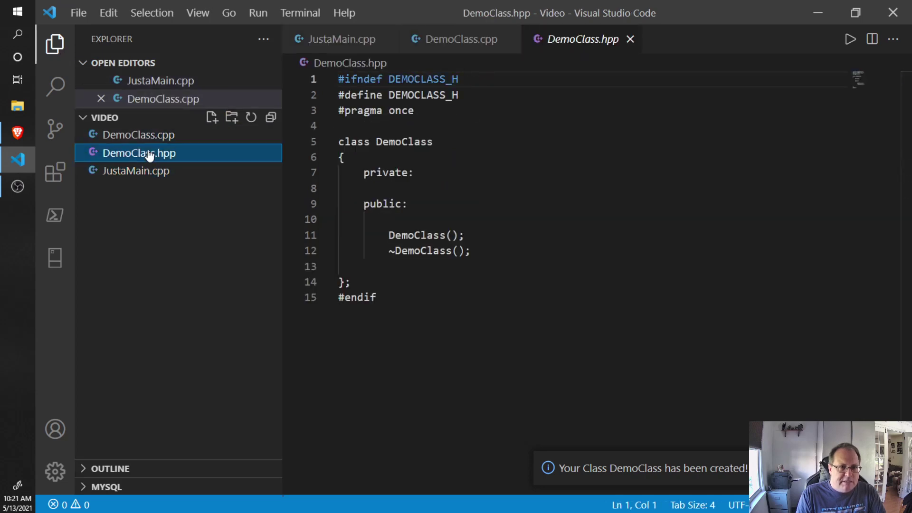
double_click(149, 153)
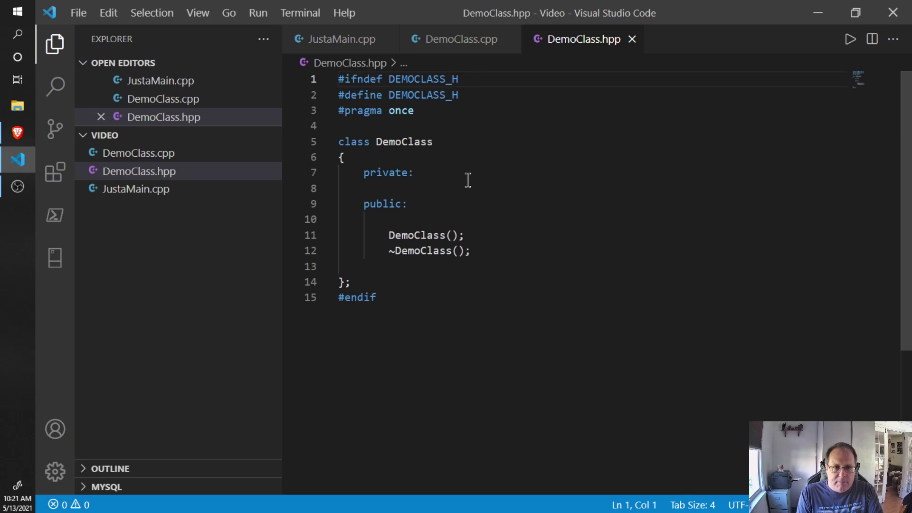
- Review DemoClass.hpp's private section, constructor and destructor, then view DemoClass.cpp
left_click(424, 176)
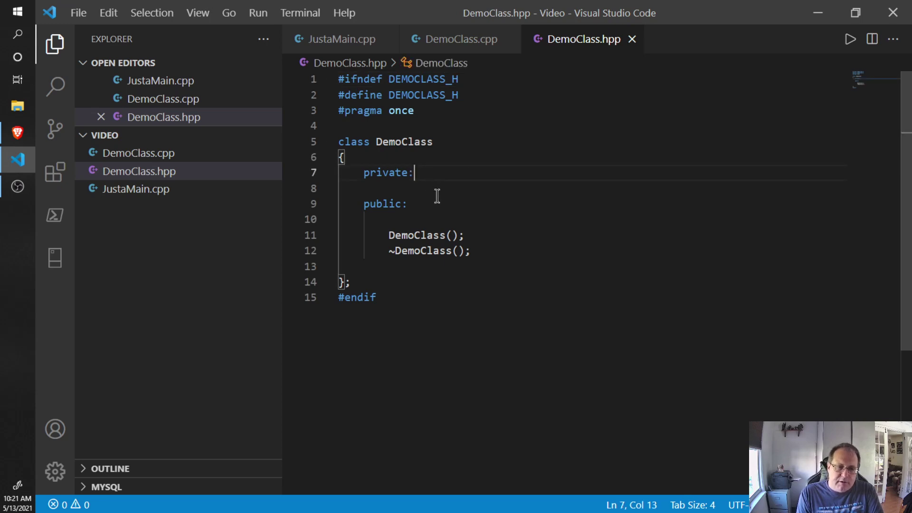
left_click(483, 236)
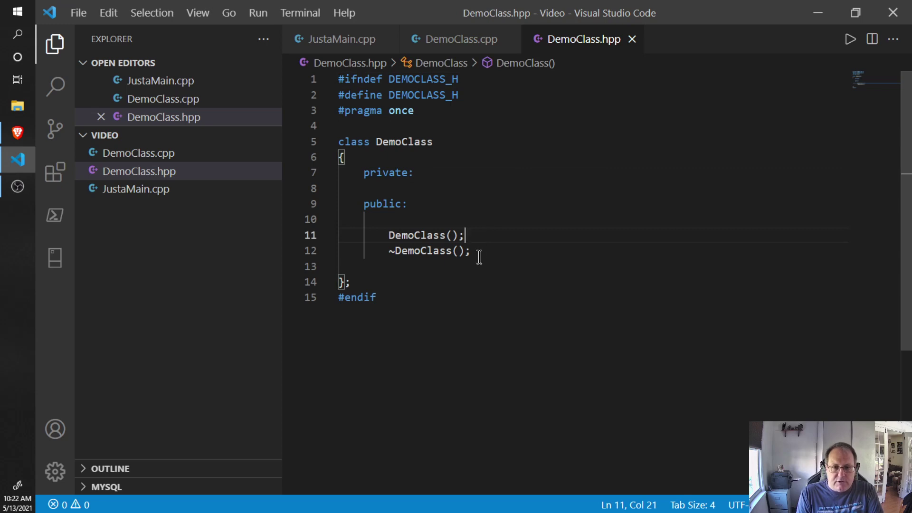
left_click(479, 258)
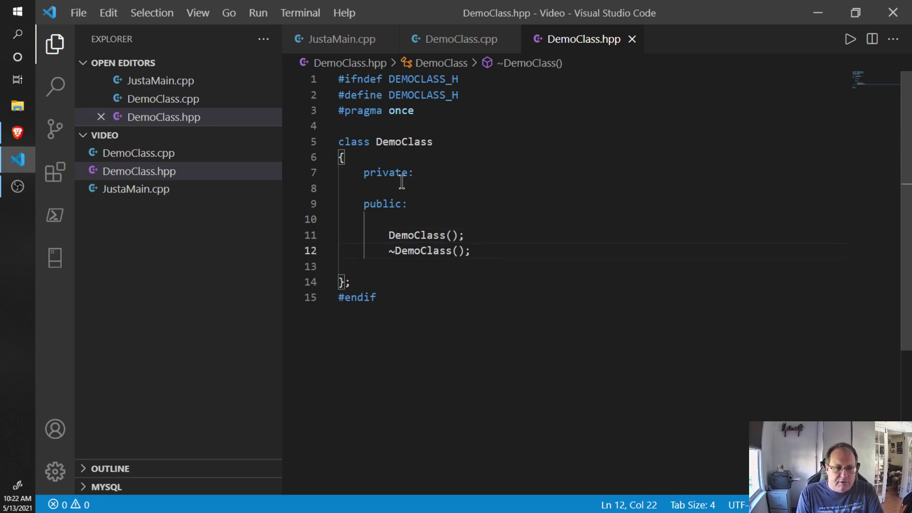
left_click(147, 170)
left_click(147, 154)
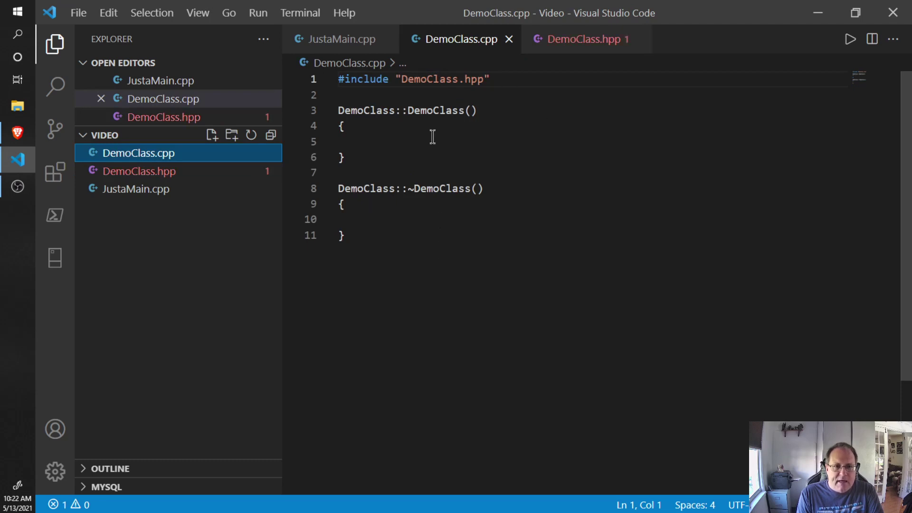
- Start a new line after line 4 of JustaMain.cpp for #include "DemoClass.cpp"
left_click(343, 41)
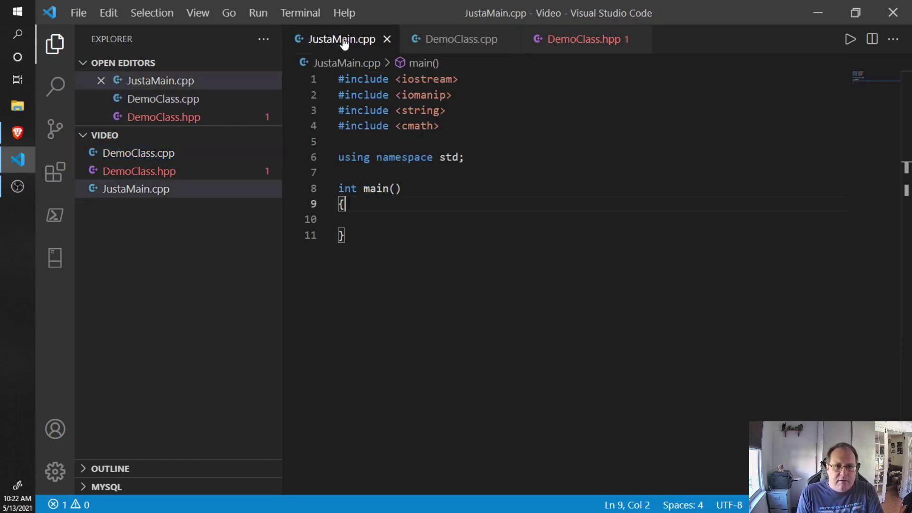
left_click(485, 126)
key("Return")
type("#in")
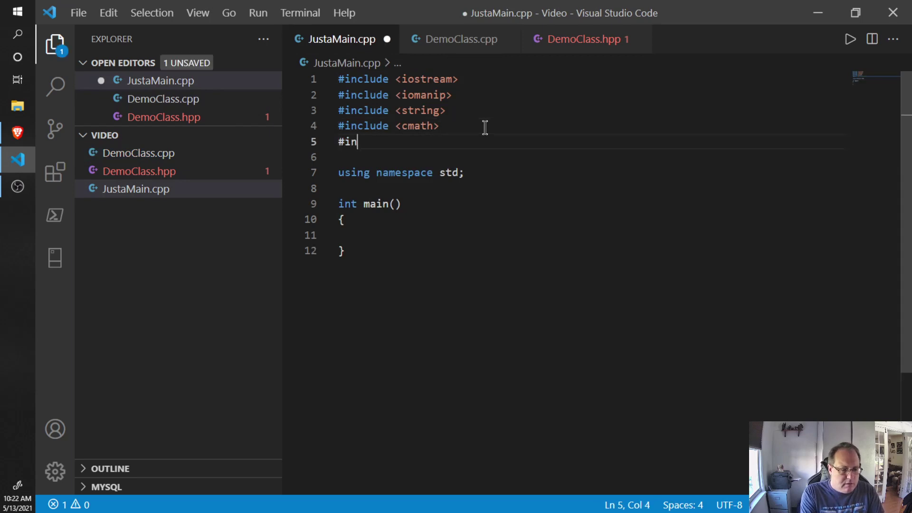
type("clude \"")
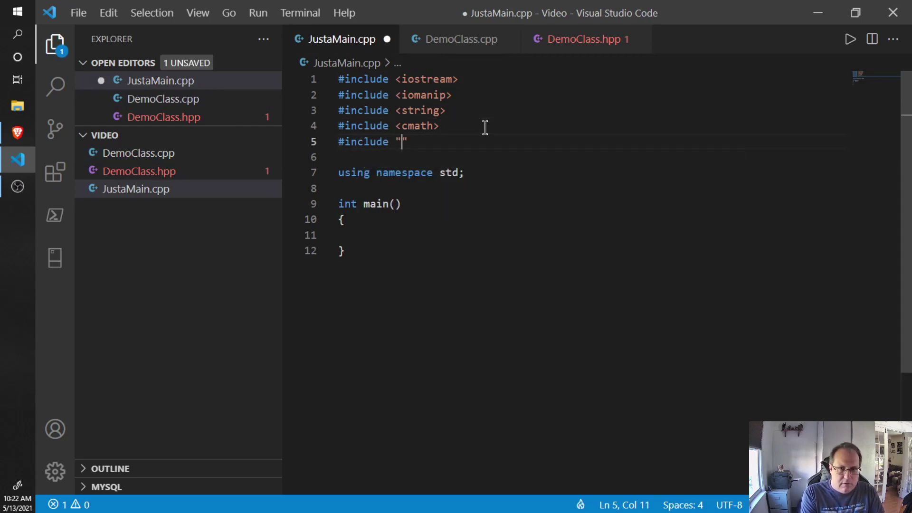
type("Dem")
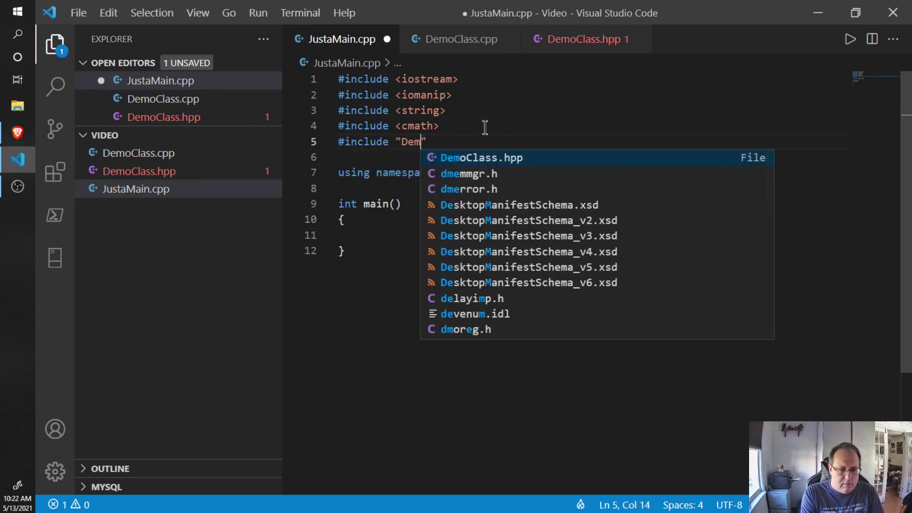
type("oClass.cpp")
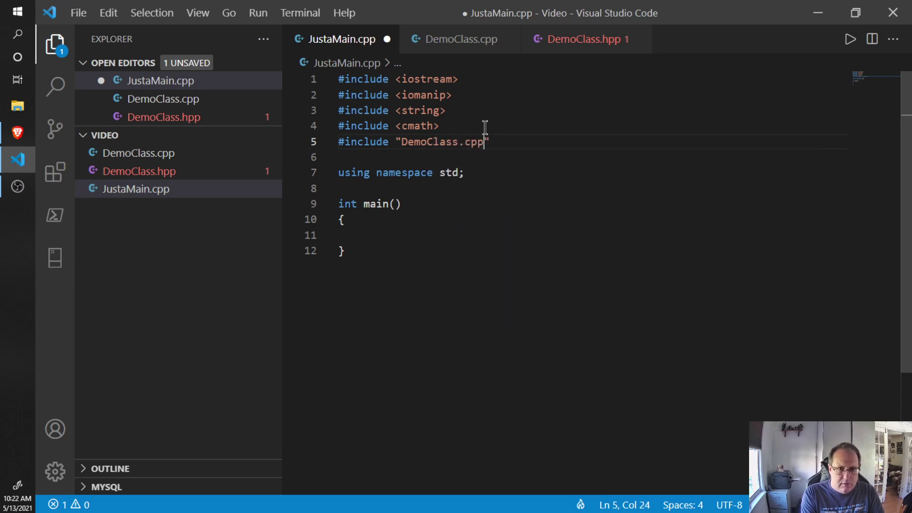
- Add 'DemoClass demo;' and 'cout << "NO errors!";' to main, save, and run the program
left_click(436, 235)
type("DemoC")
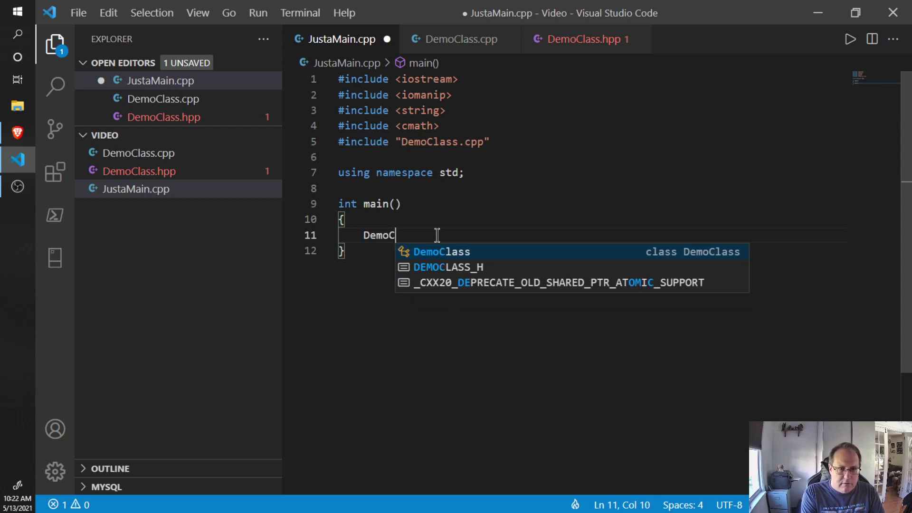
type("lass demo")
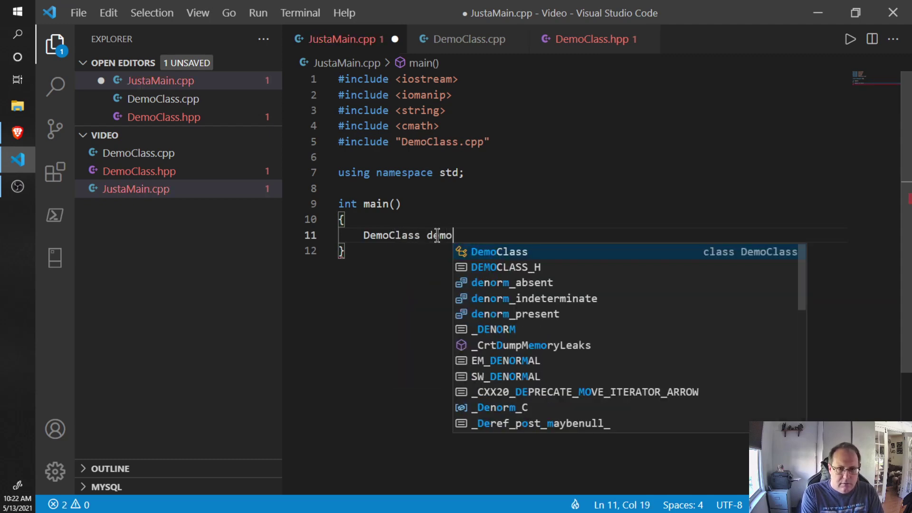
type(";")
key("ctrl+s")
key("Return")
type("c")
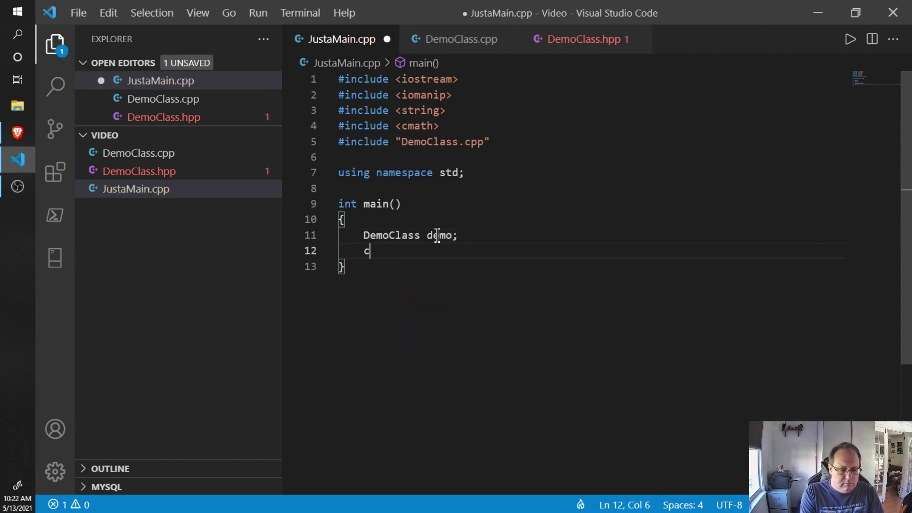
type("out << \"NO e")
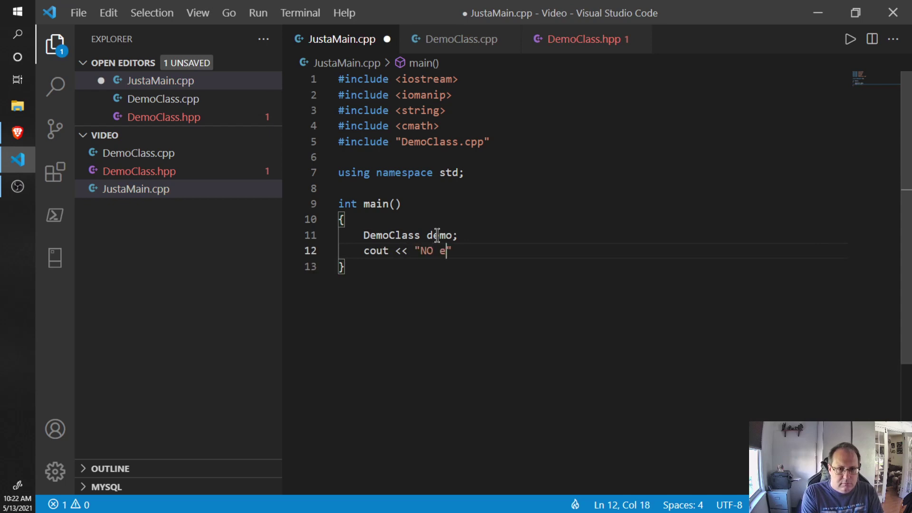
type("rrors!\"")
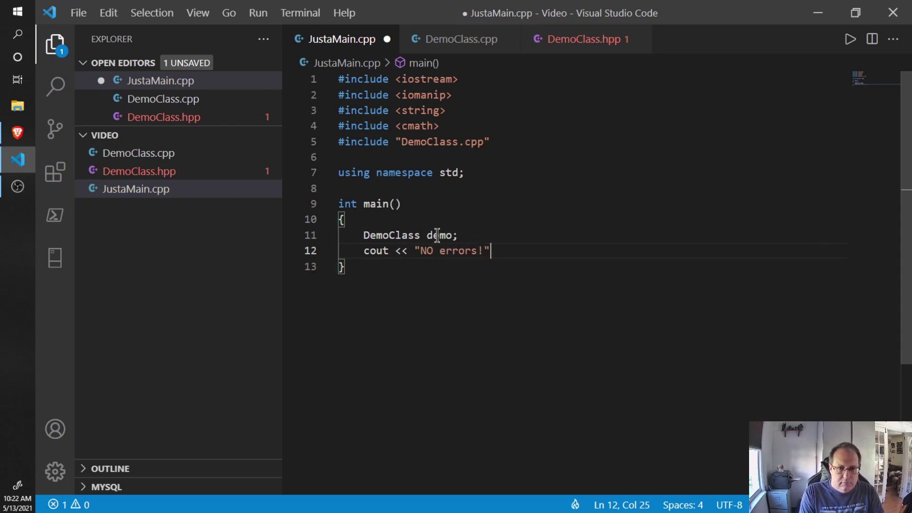
type(";")
key("ctrl+s")
left_click(850, 38)
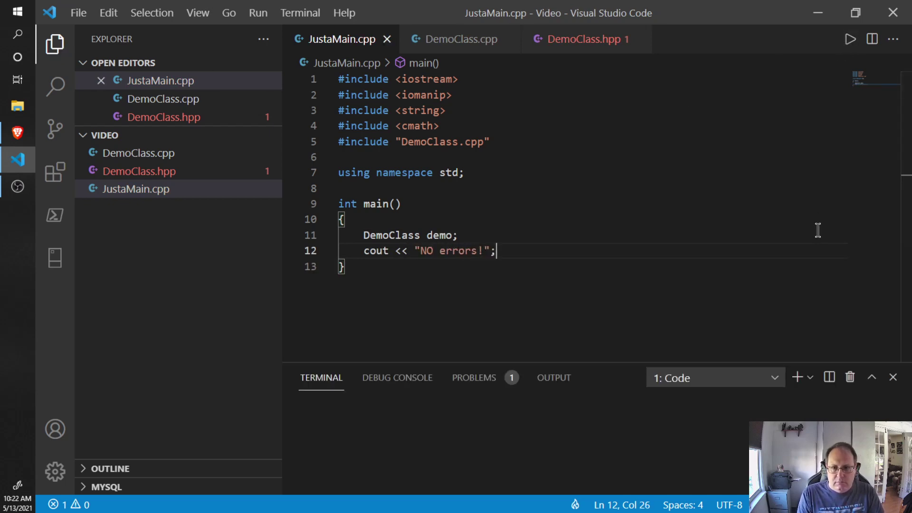